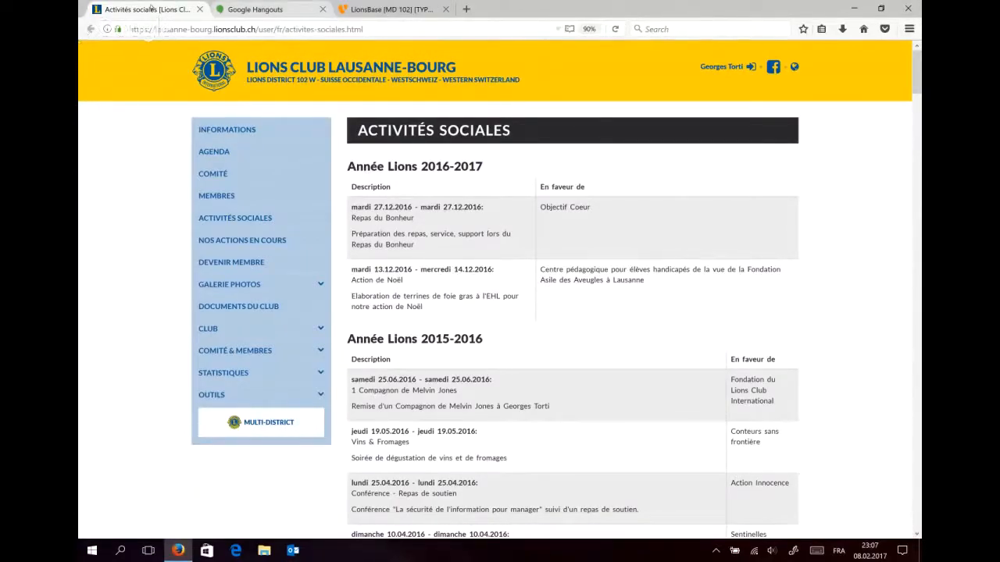
Step: Start a new Activité record on the Lausanne Leo page
click(252, 9)
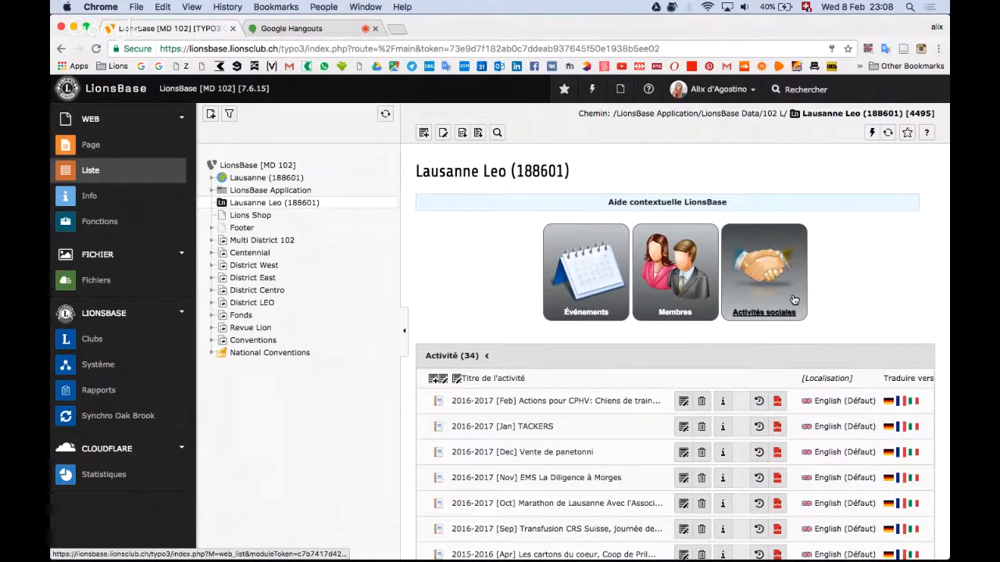
click(433, 381)
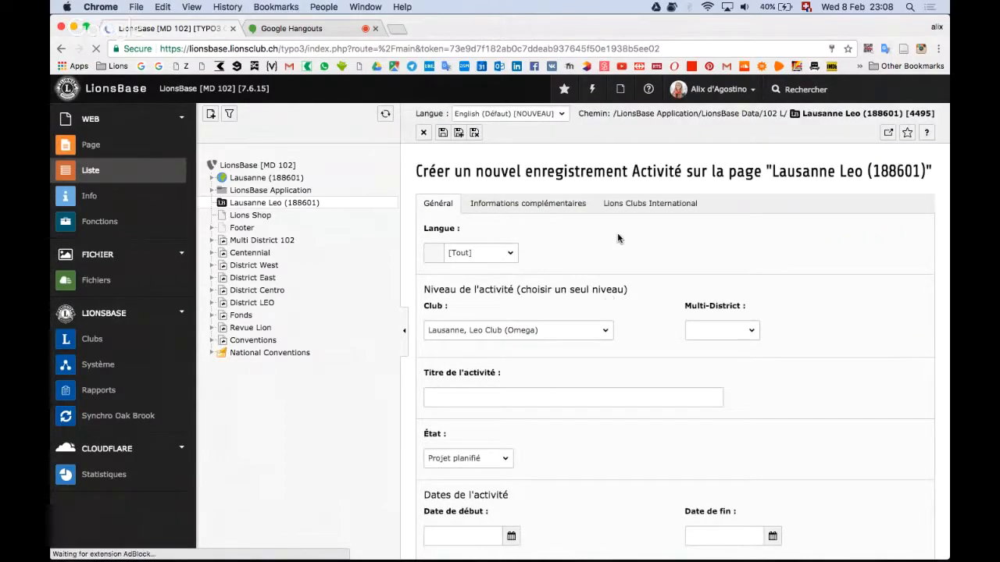
Step: Examine the new activity's general fields: language, club level, title, state, start and end dates, description and image
scroll(618, 238, down, 1)
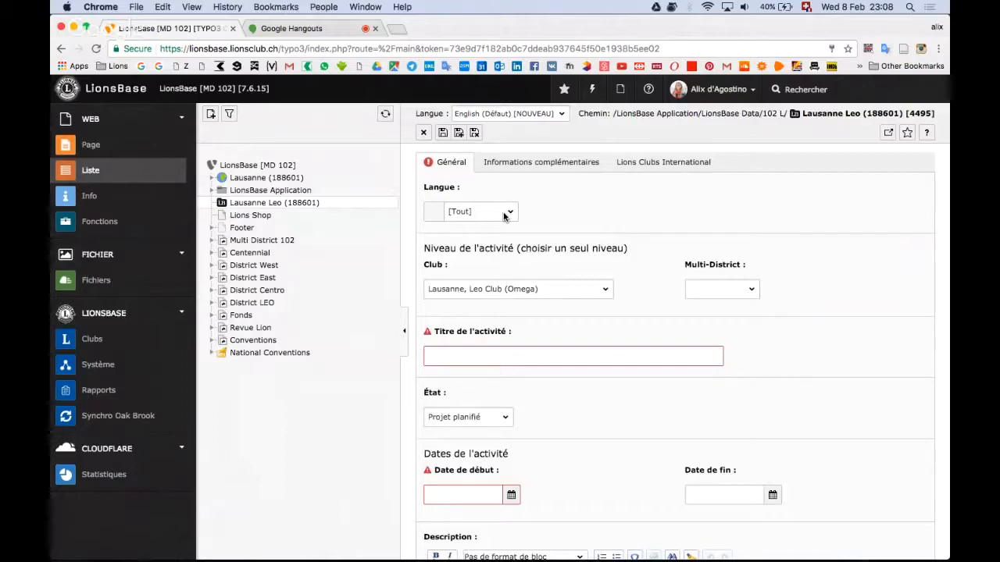
scroll(627, 239, down, 1)
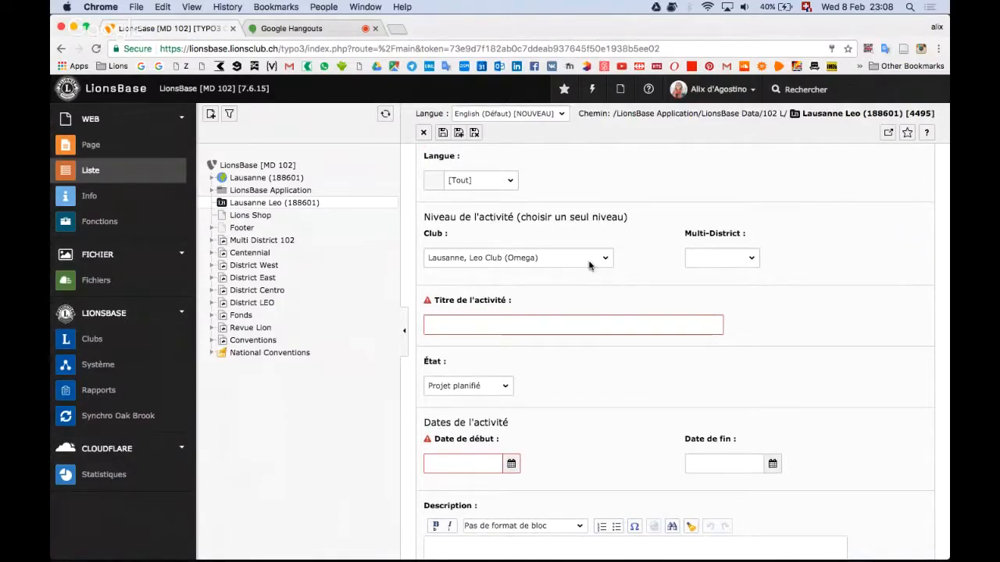
scroll(591, 263, down, 1)
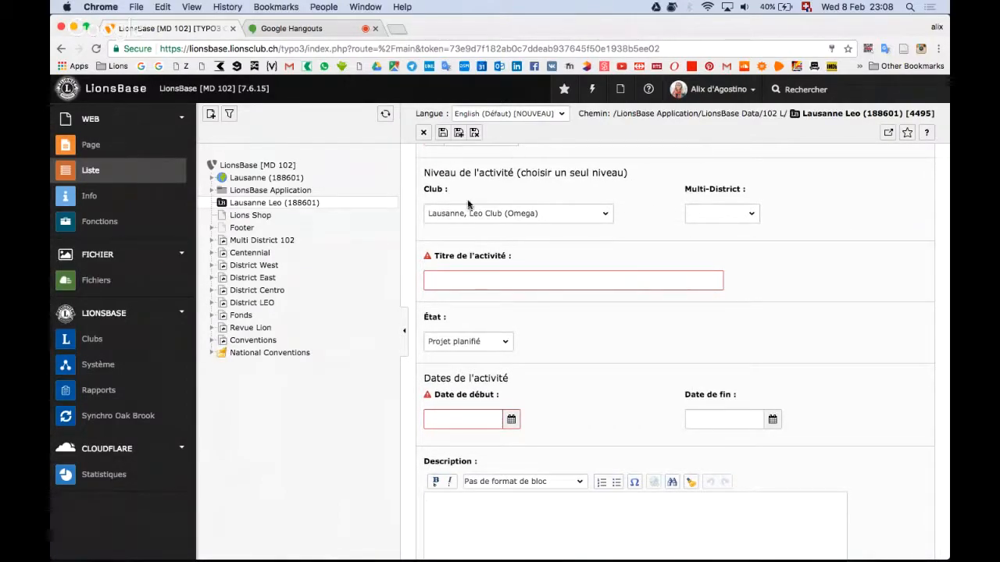
scroll(516, 228, down, 1)
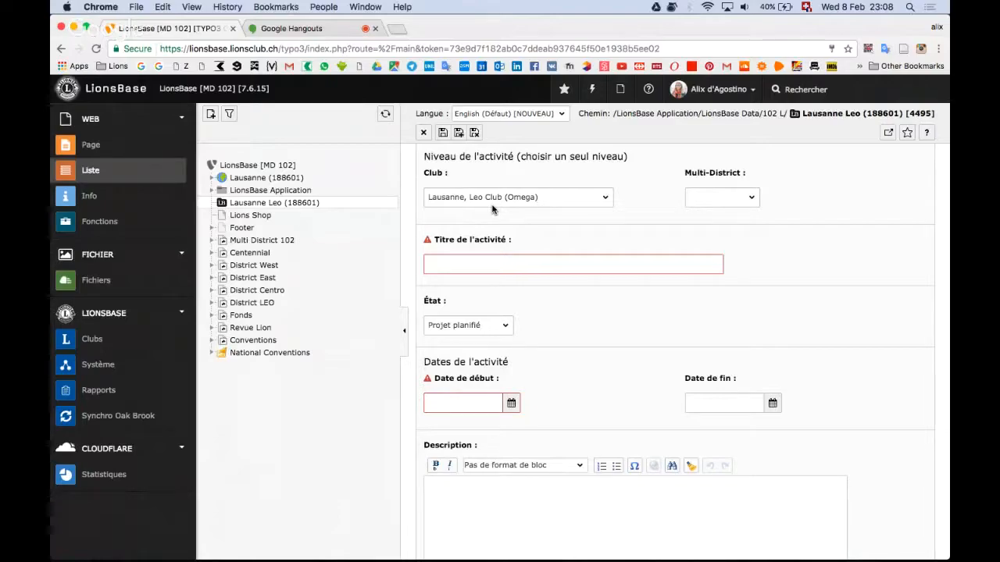
scroll(492, 208, down, 2)
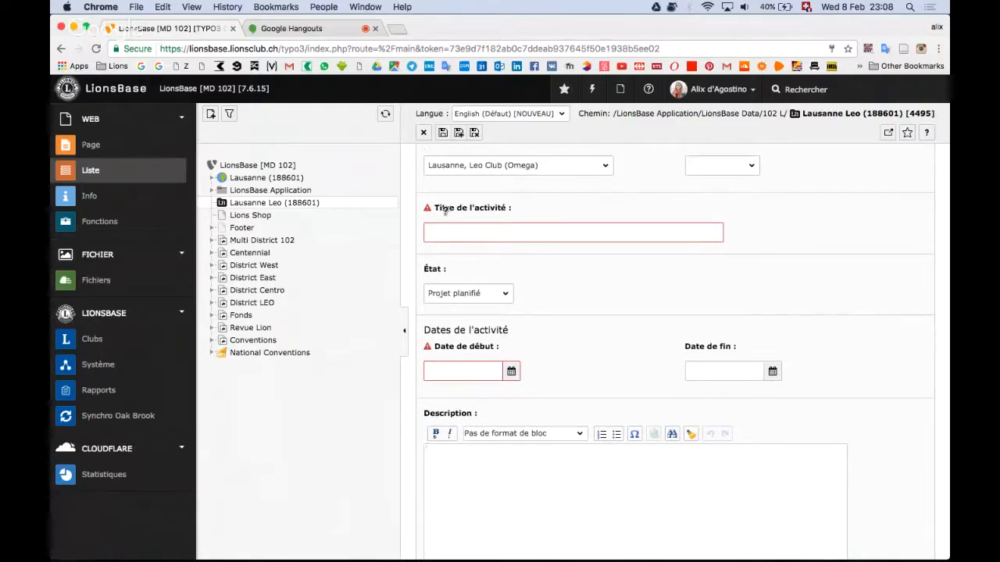
scroll(460, 237, down, 3)
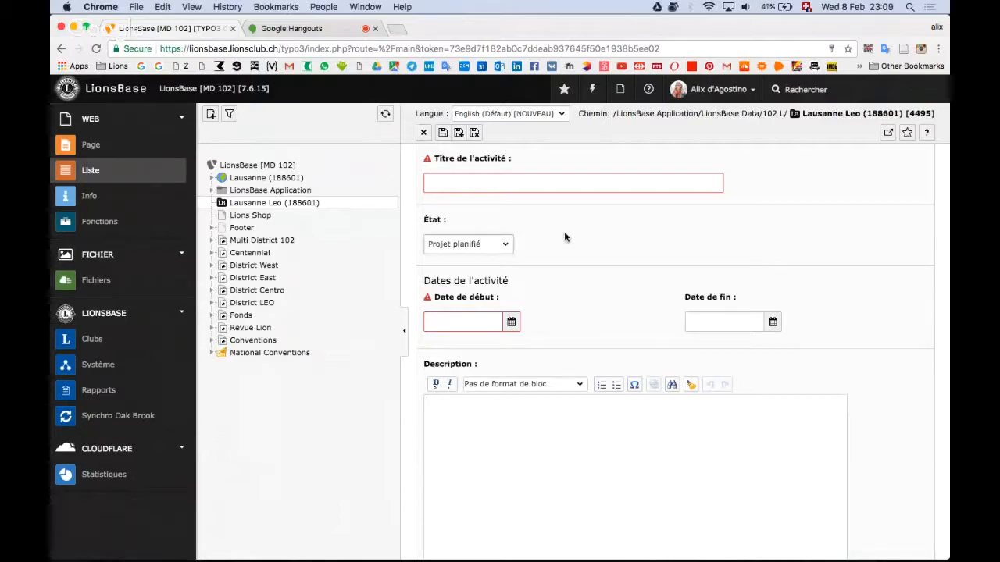
scroll(552, 244, down, 1)
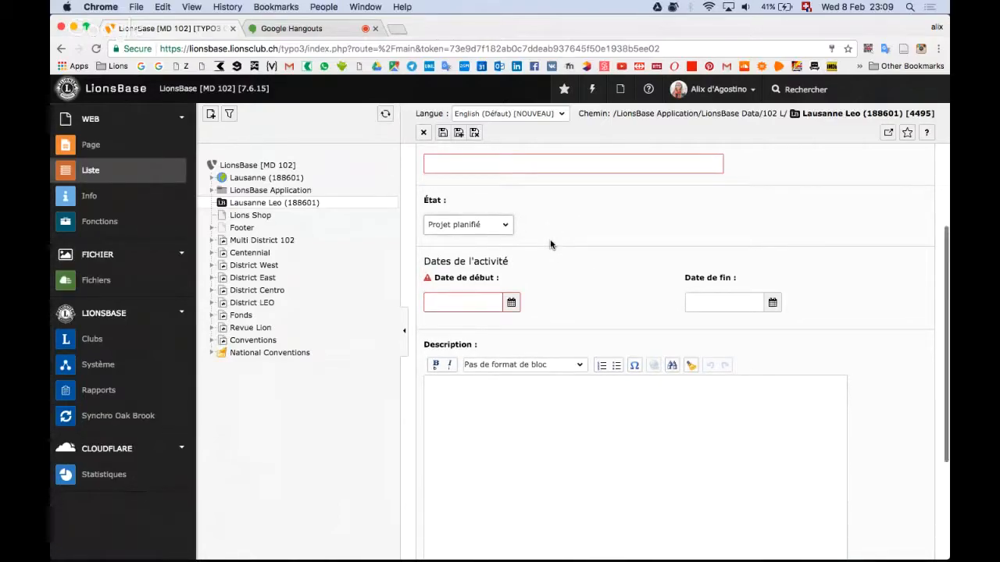
scroll(550, 244, down, 4)
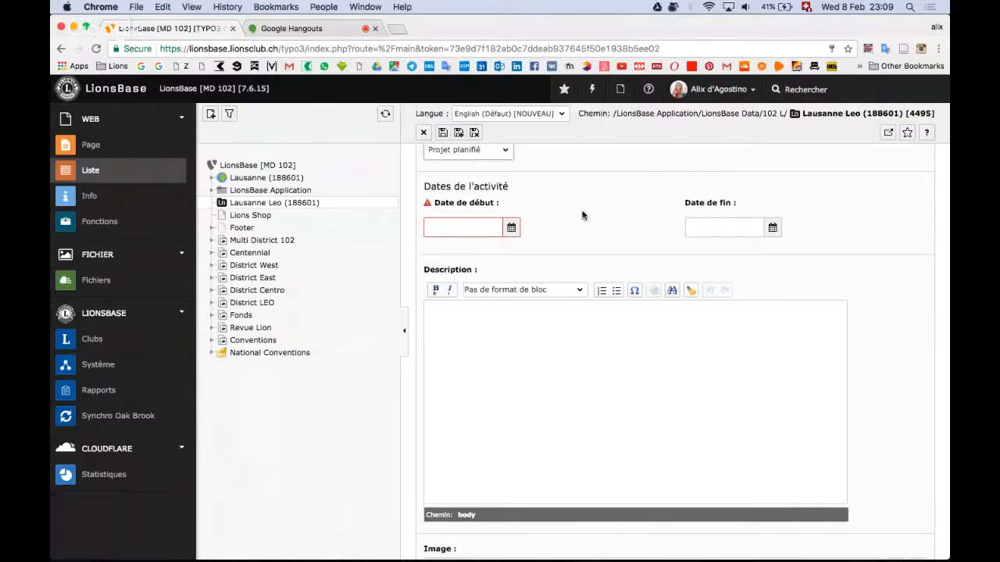
scroll(581, 214, down, 1)
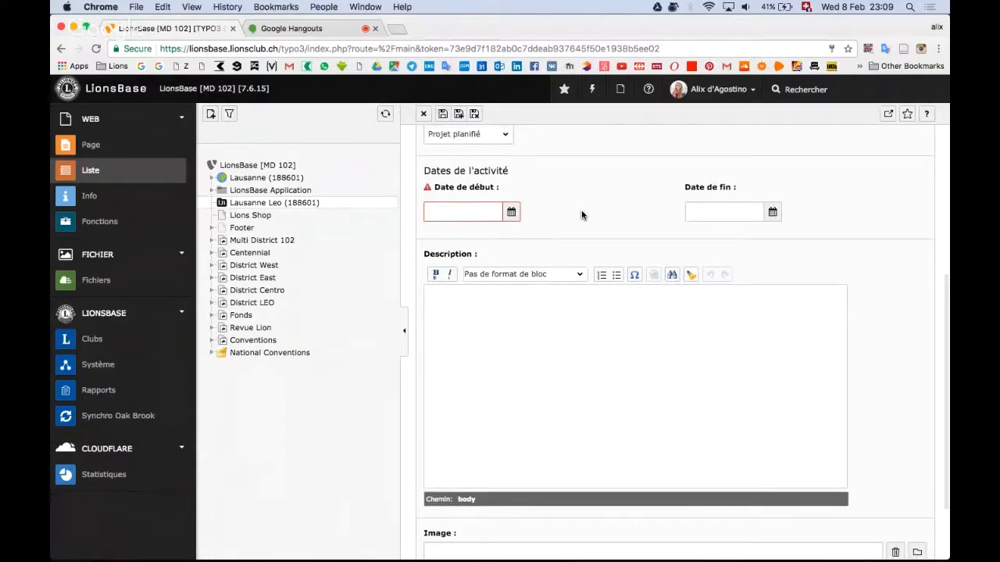
scroll(581, 215, down, 1)
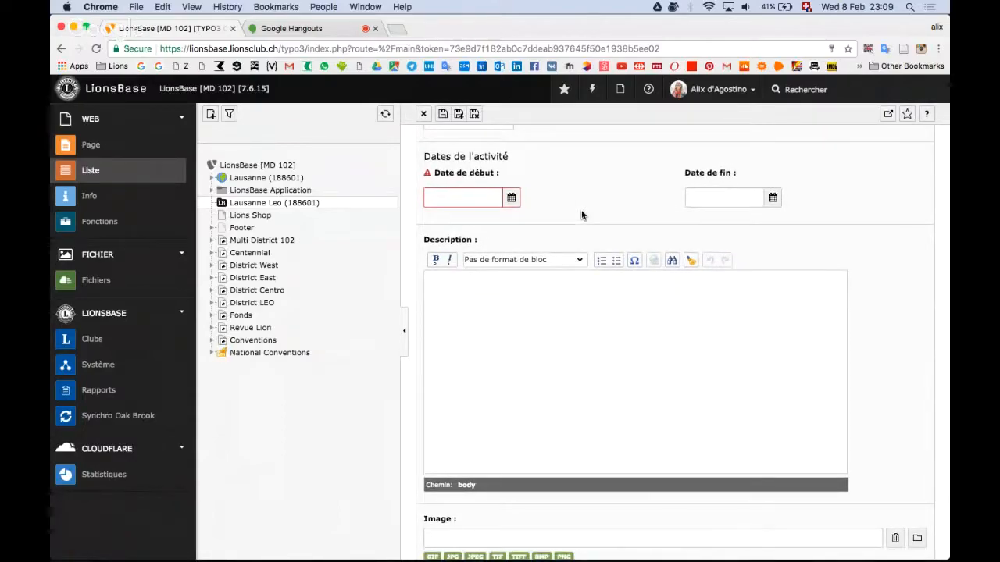
scroll(581, 214, down, 2)
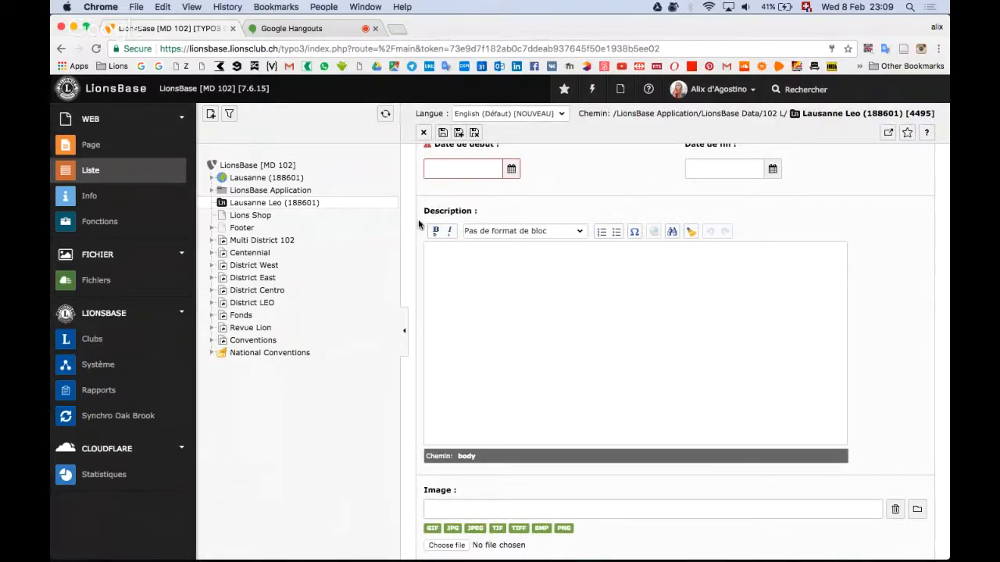
scroll(428, 247, down, 1)
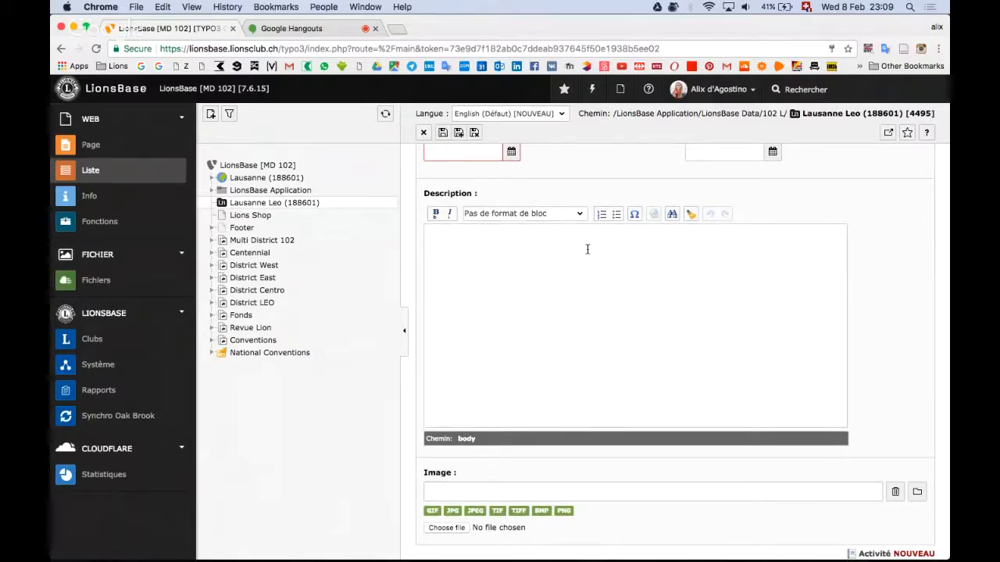
scroll(587, 249, down, 1)
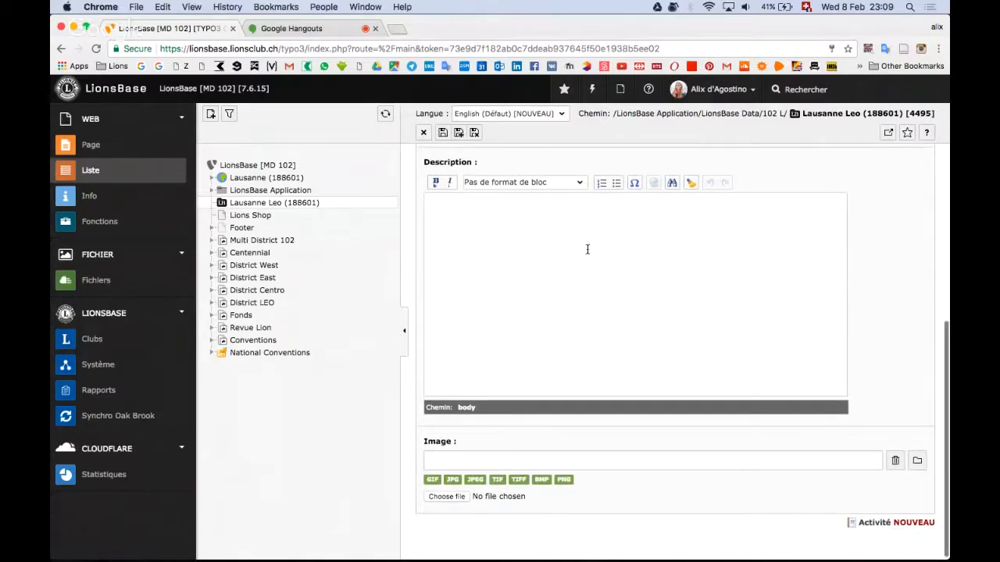
scroll(433, 472, up, 6)
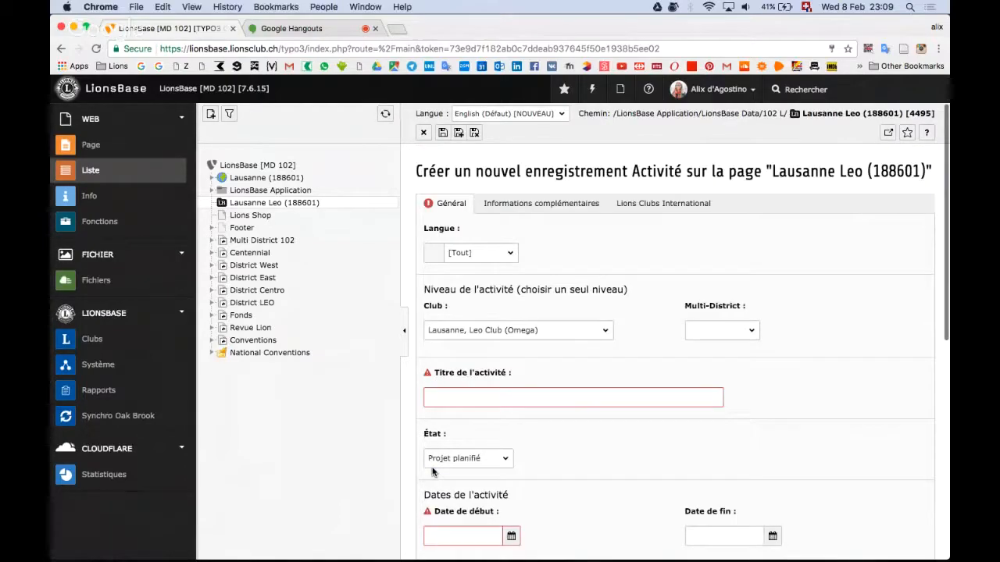
Step: Review the activity's complementary information and set the Tierce partie amount to 1000
click(514, 210)
scroll(513, 208, down, 1)
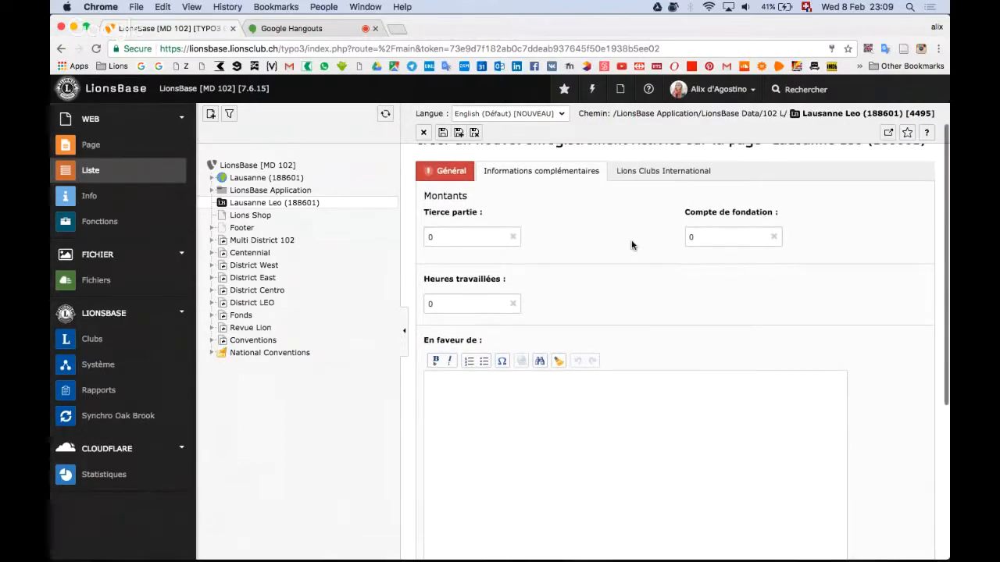
scroll(633, 245, down, 2)
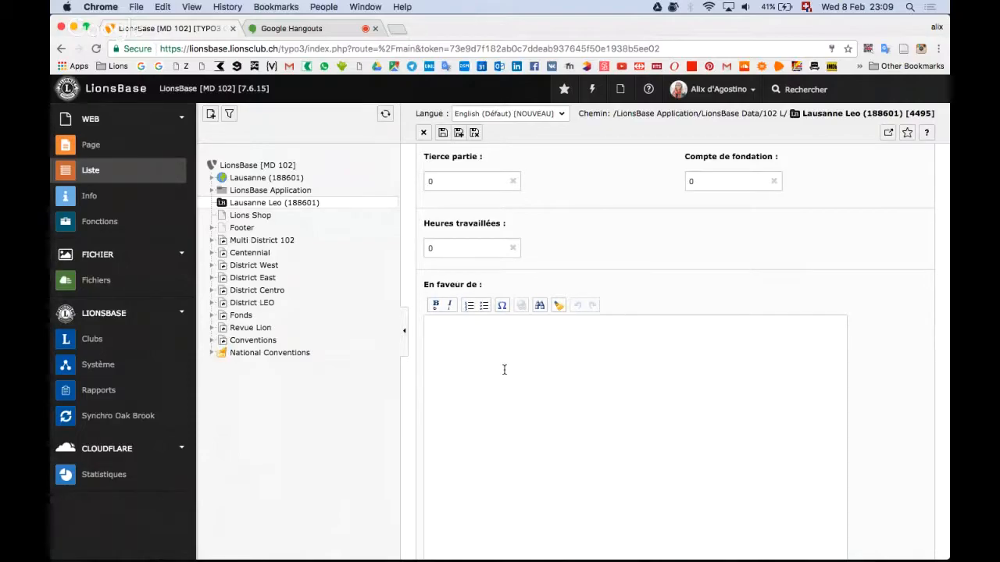
scroll(504, 368, up, 2)
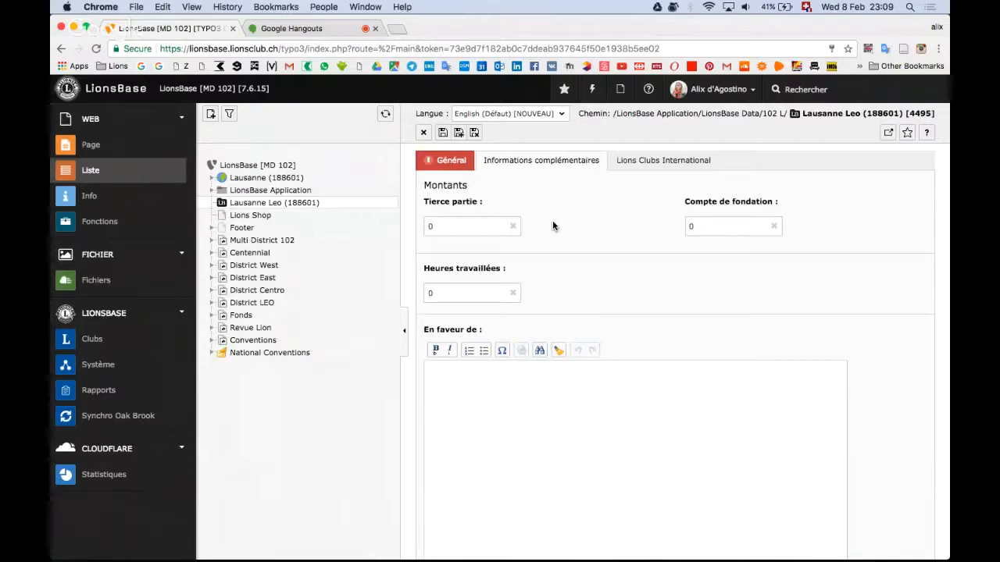
click(439, 228)
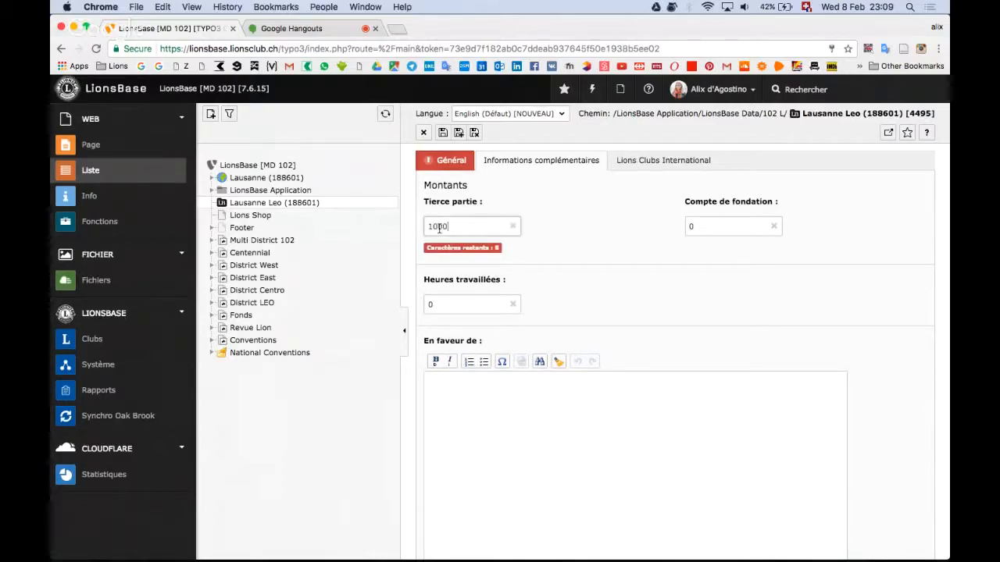
click(582, 232)
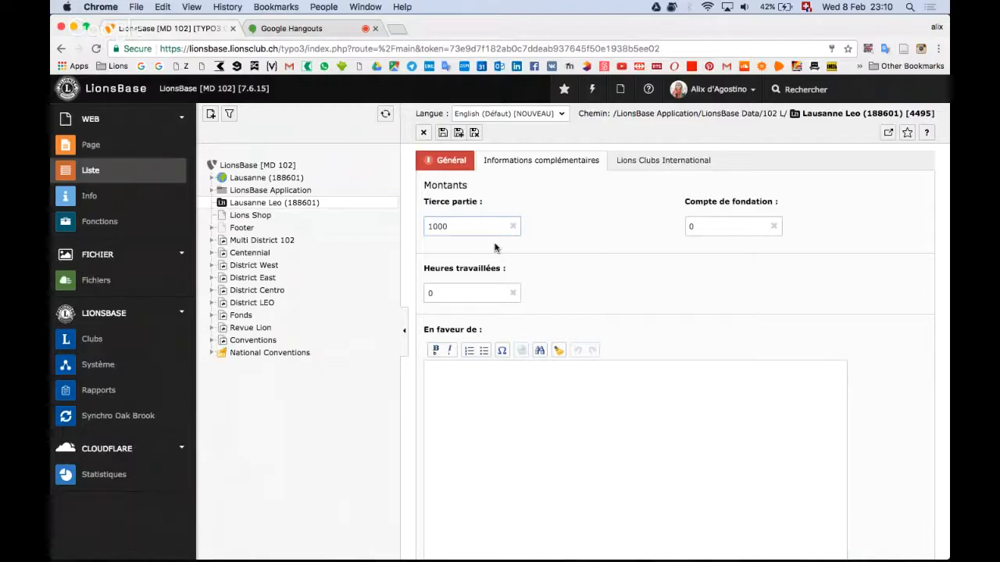
Step: Clear the Tierce partie amount and set the Compte de fondation amount to 250
click(514, 231)
click(704, 228)
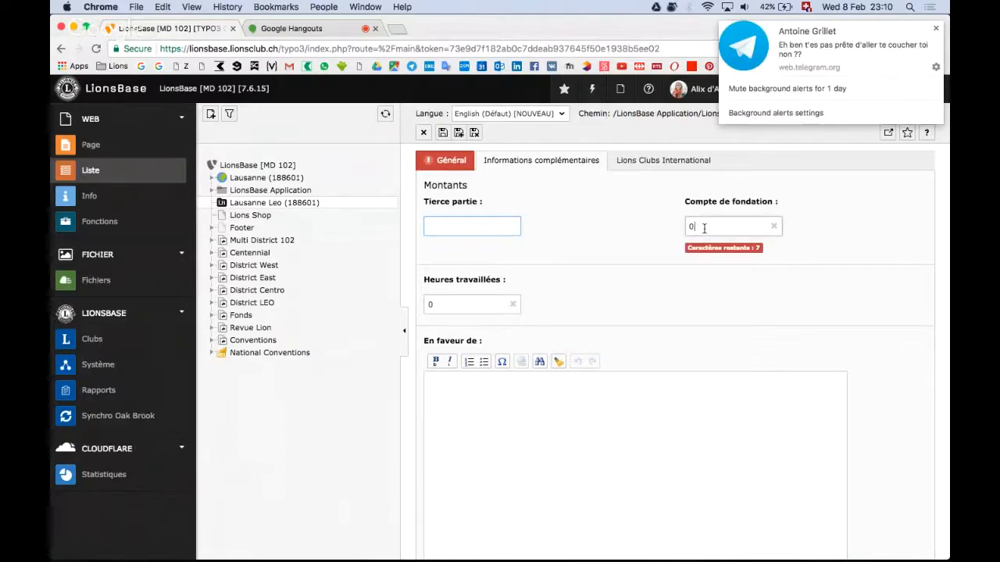
text(250)
mouse_move(949, 2)
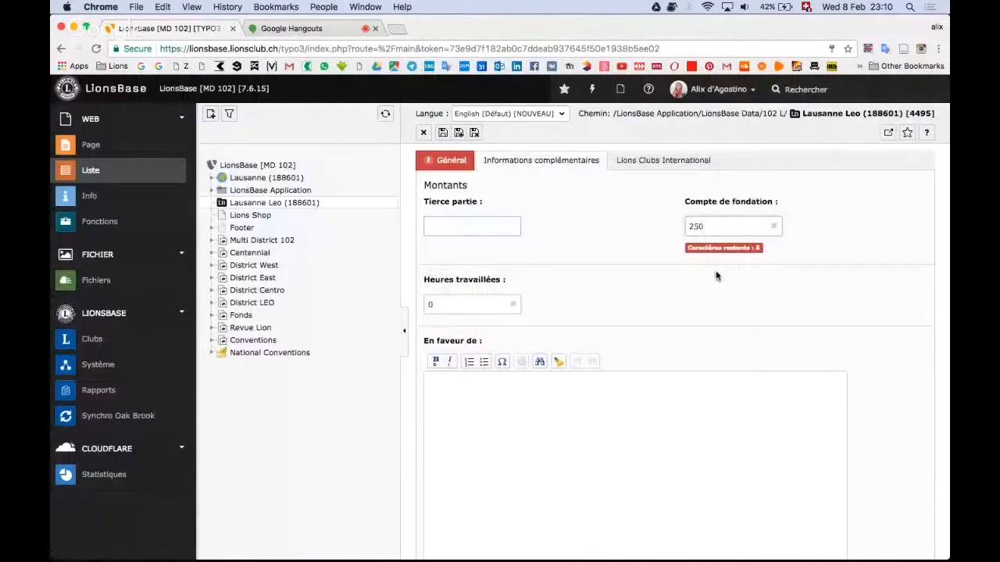
Step: Review the activity's hours worked, En faveur de text and link to more information fields
scroll(645, 261, down, 2)
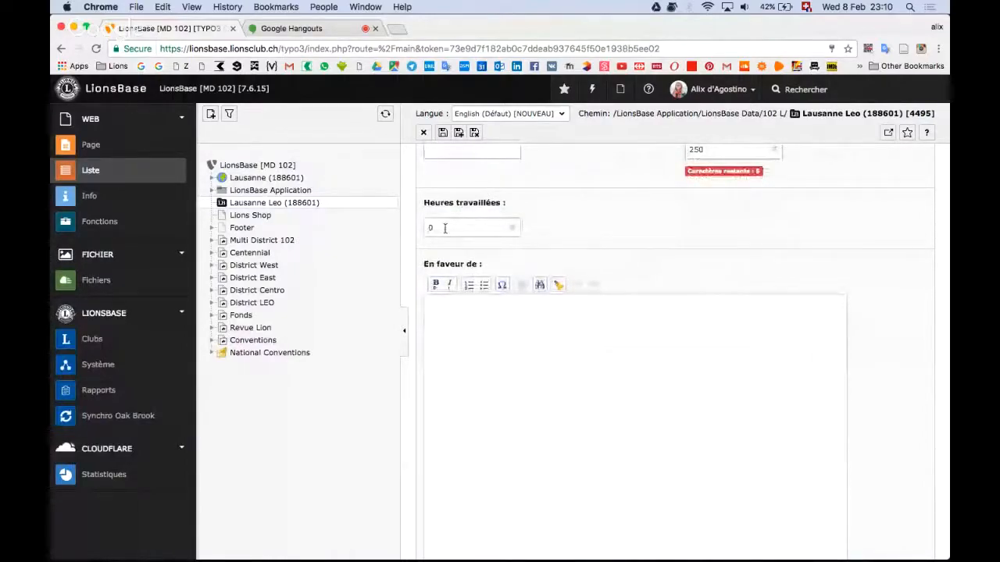
scroll(444, 227, down, 1)
scroll(540, 227, down, 2)
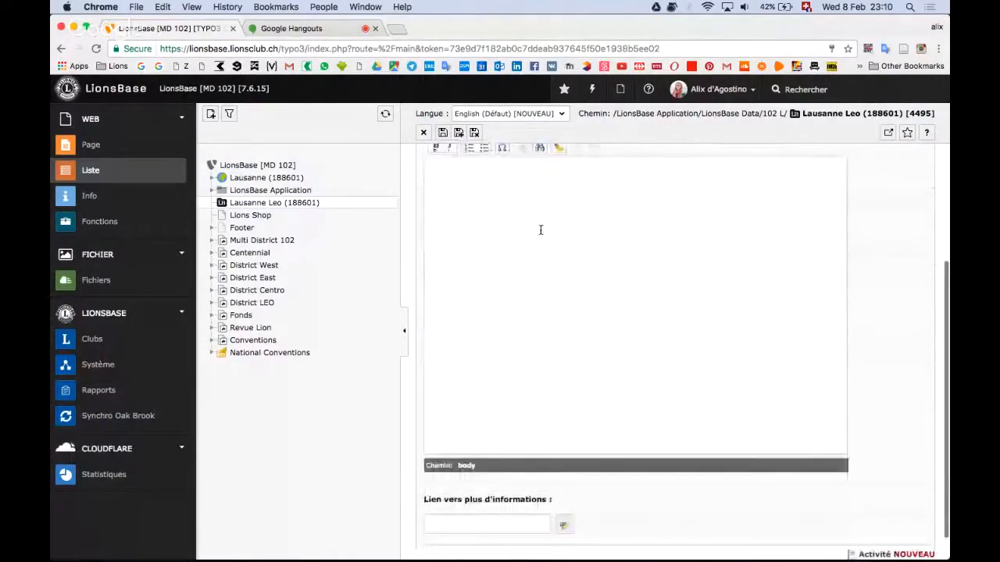
scroll(458, 413, down, 1)
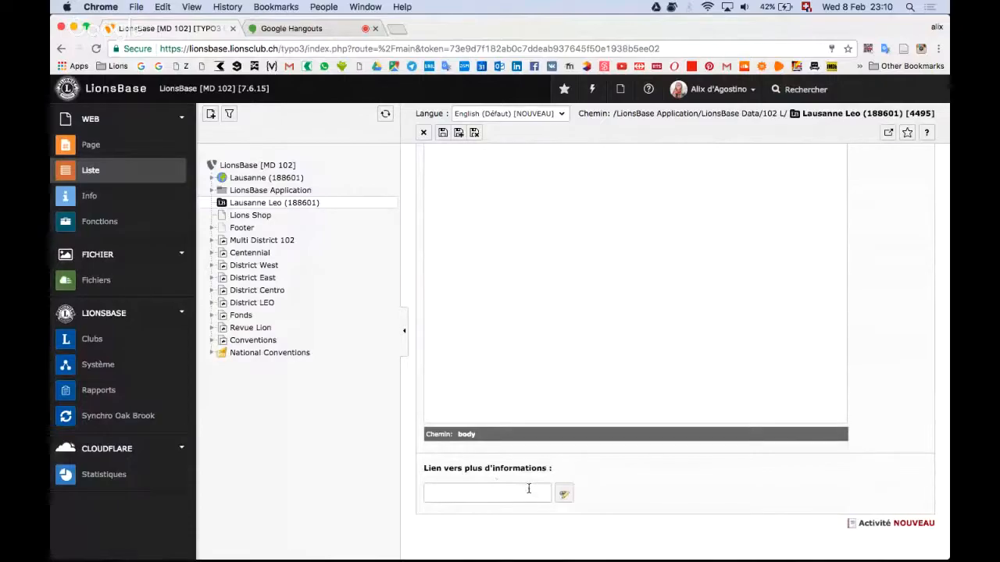
scroll(528, 489, up, 10)
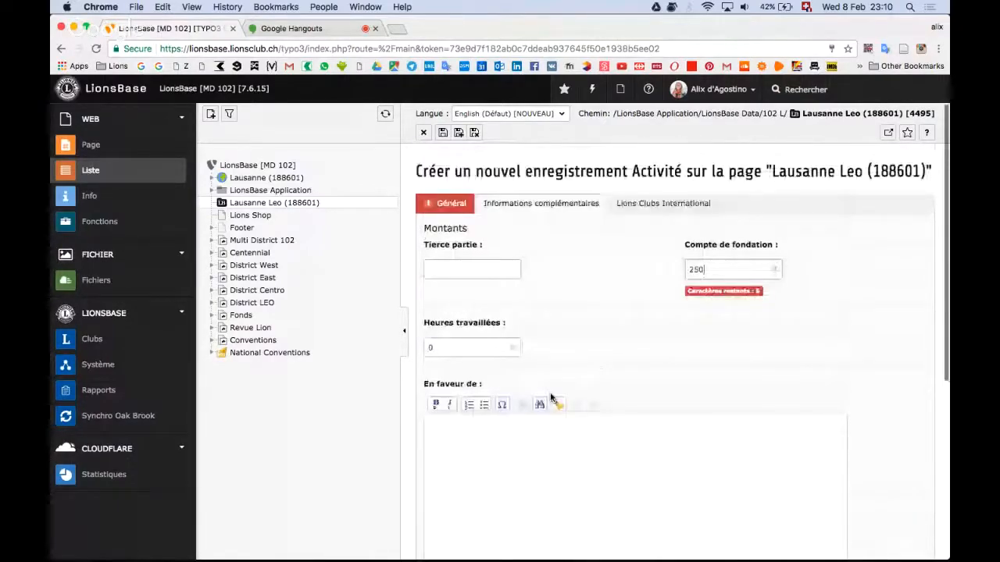
Step: Switch to the Google Hangouts call and locate its Screenshare option
click(292, 29)
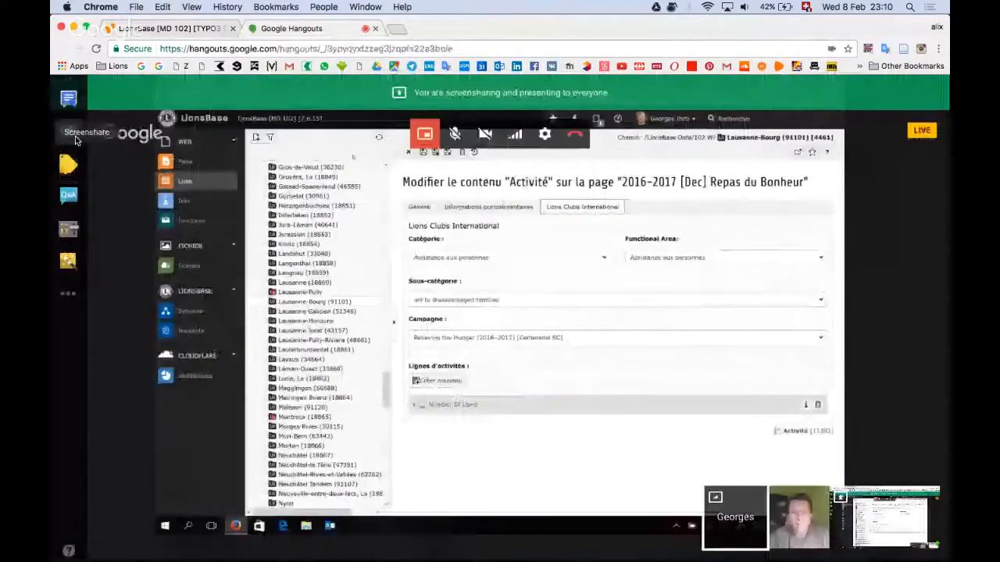
mouse_move(121, 132)
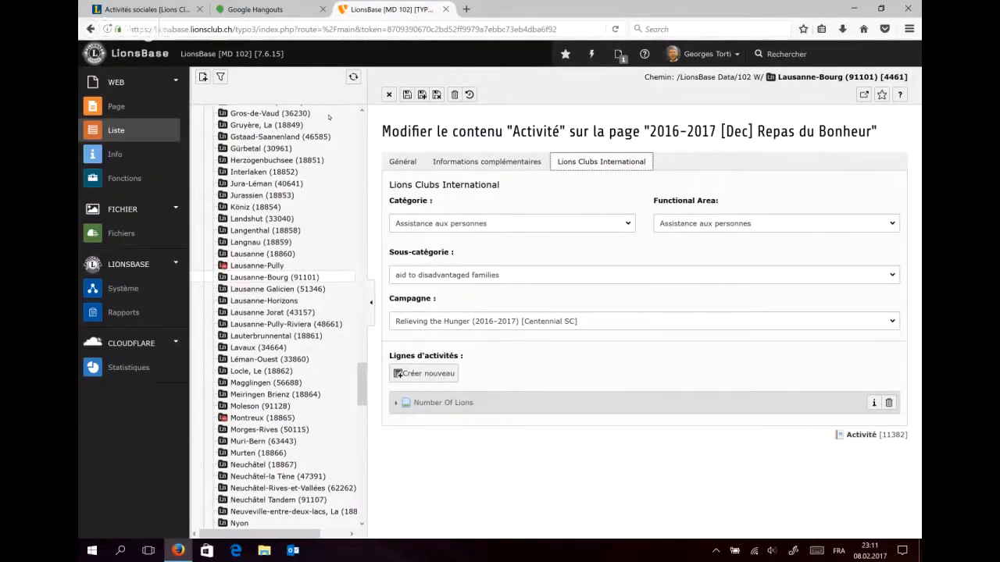
Step: Review the choices offered for the activity's Catégorie, Functional Area and Sous-catégorie under Lions Clubs International
click(512, 223)
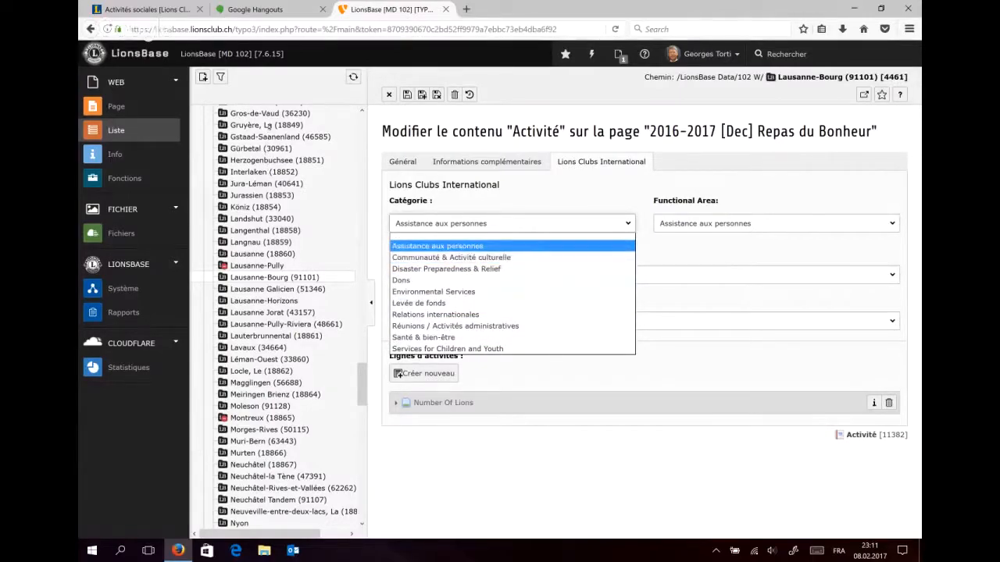
click(437, 247)
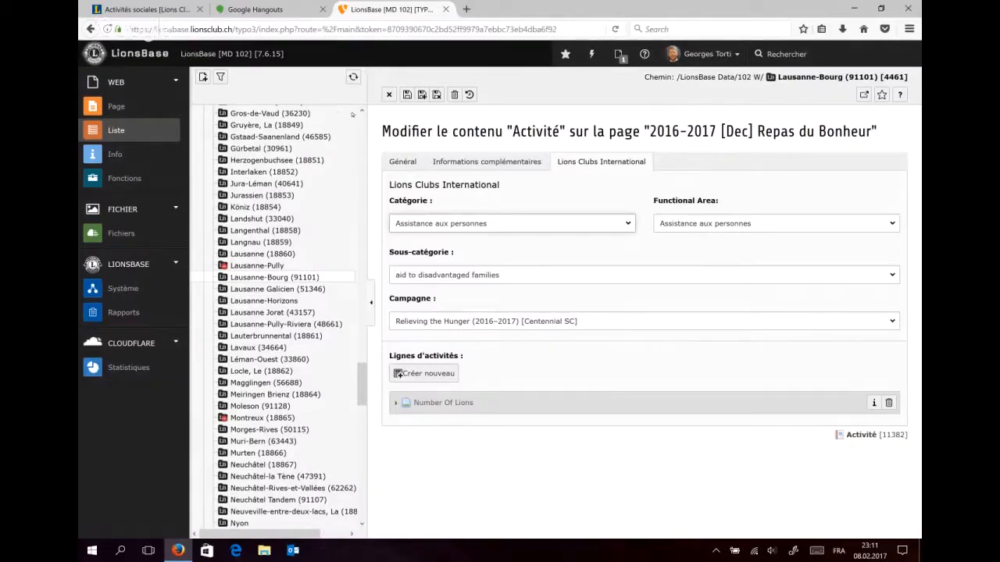
click(773, 223)
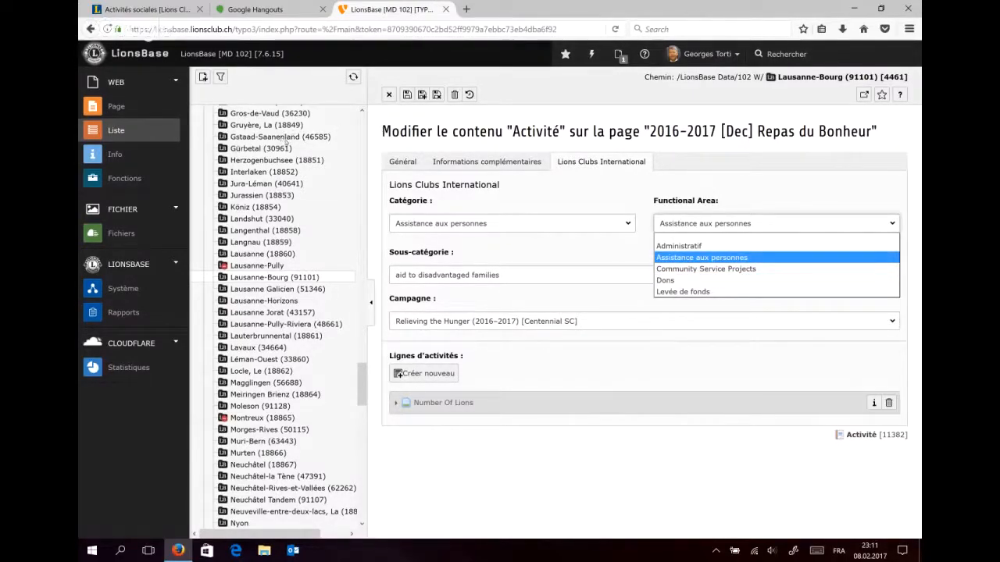
click(574, 275)
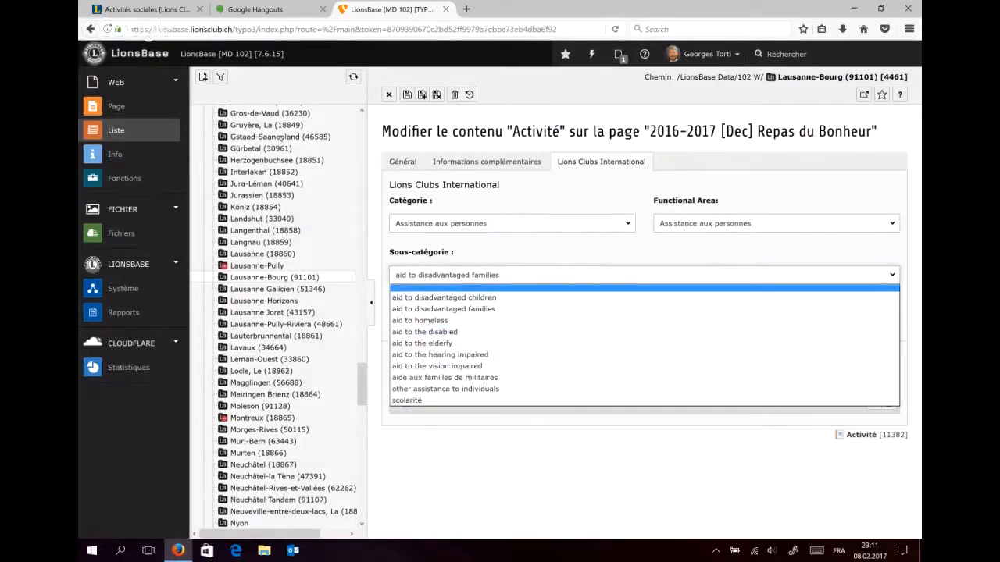
click(558, 277)
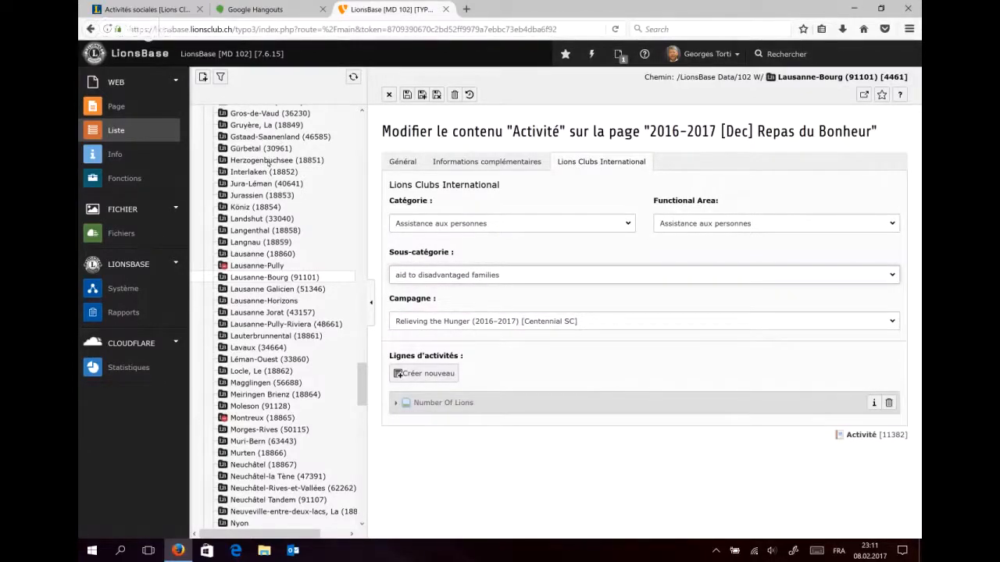
Step: Look through the campaigns by theme and year offered for the activity's Campagne field
click(458, 321)
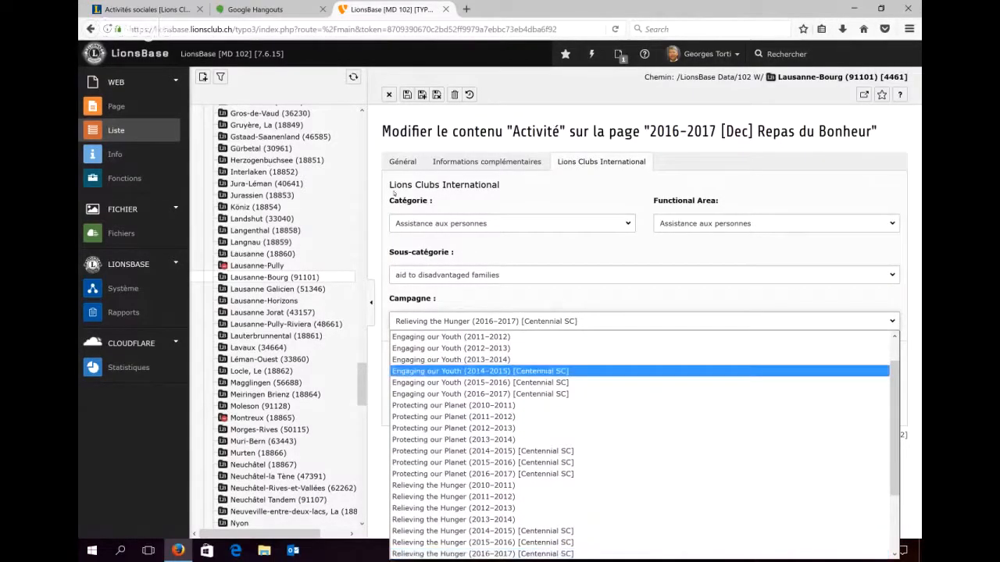
scroll(484, 358, down, 2)
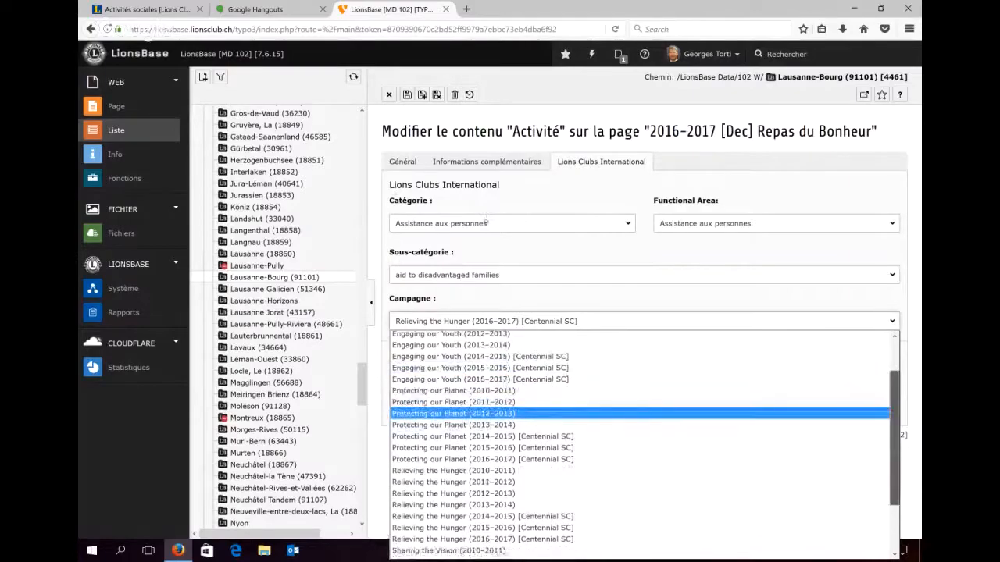
scroll(484, 357, down, 2)
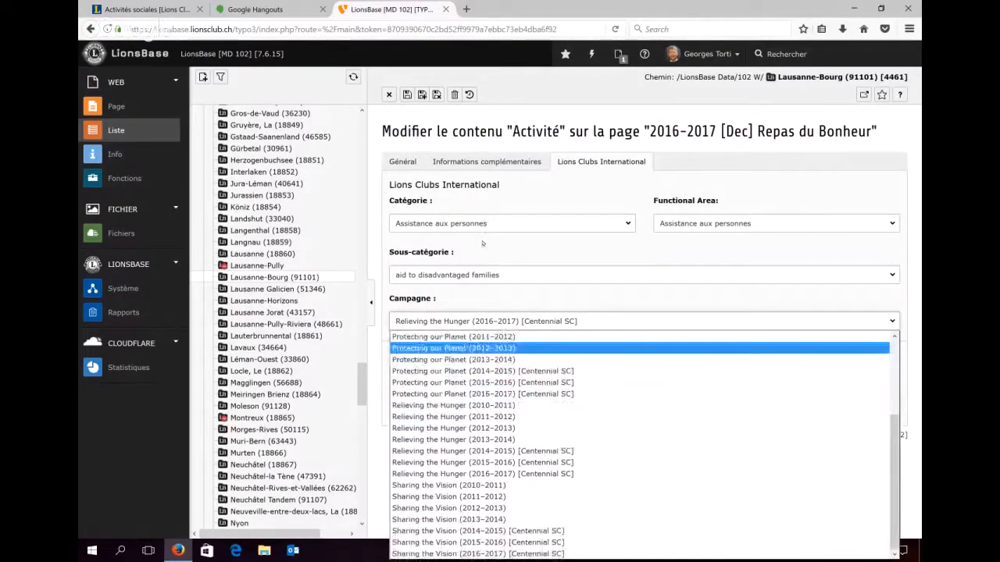
key(Up)
key(Up)
key(Down)
key(Down)
key(Down)
key(Down)
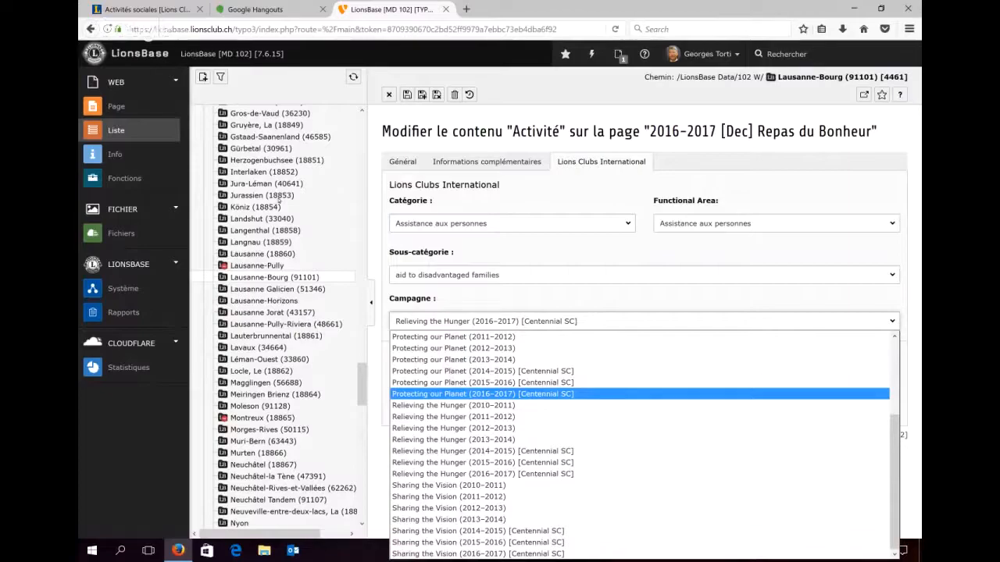
click(318, 151)
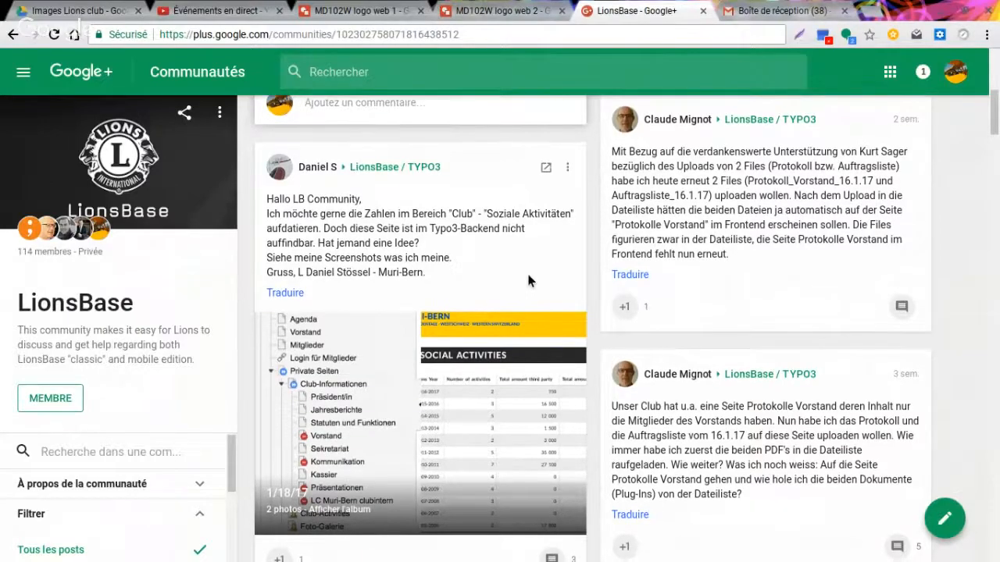
Step: Browse the posts about LionsBase / TYPO3 in the LionsBase community on Google+
scroll(528, 280, down, 1)
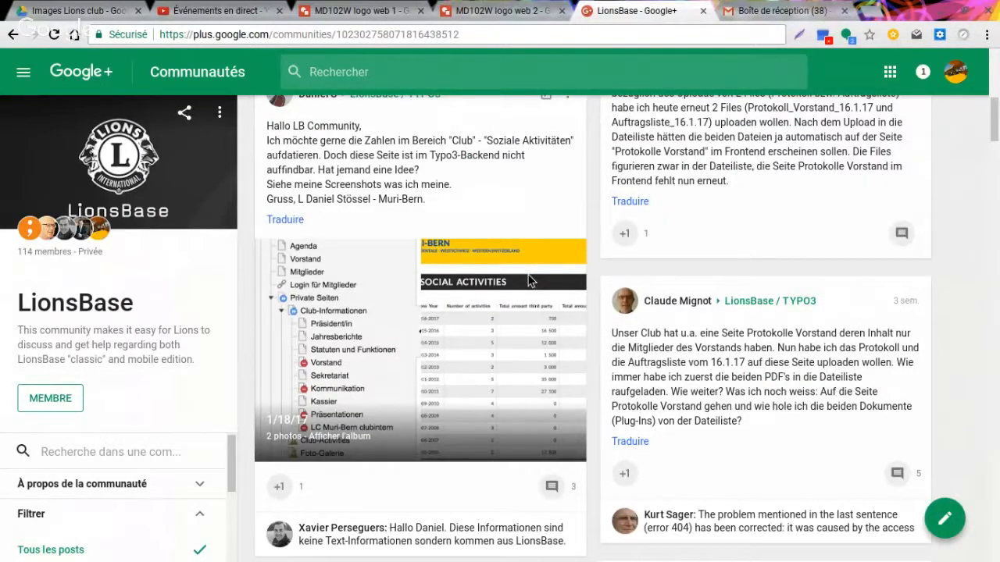
scroll(528, 279, down, 5)
scroll(526, 272, down, 5)
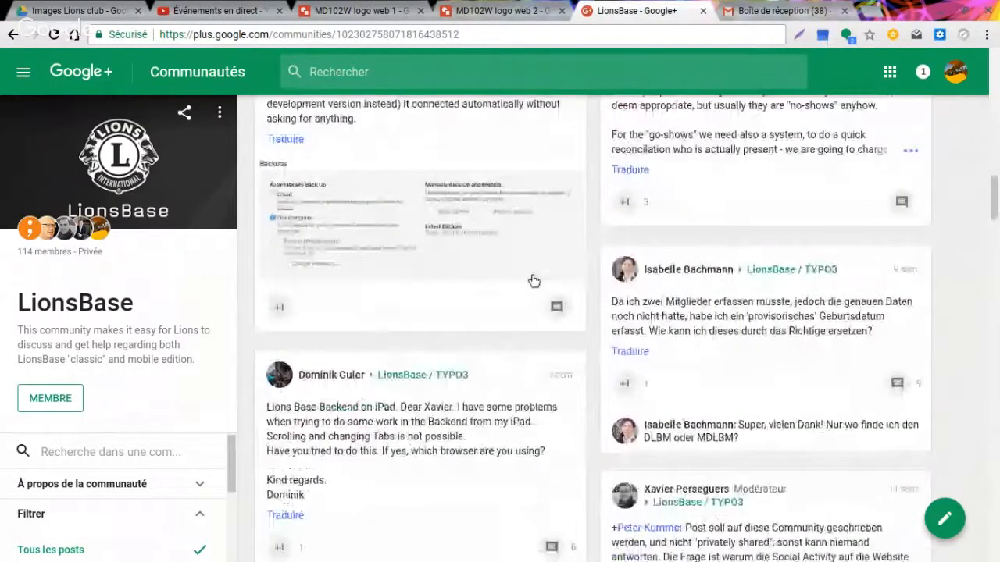
scroll(525, 272, down, 3)
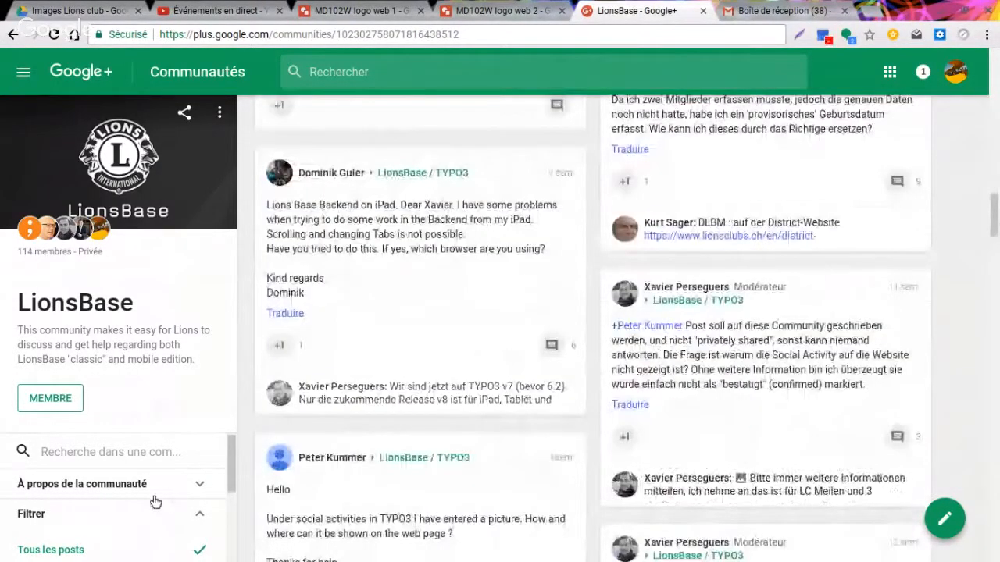